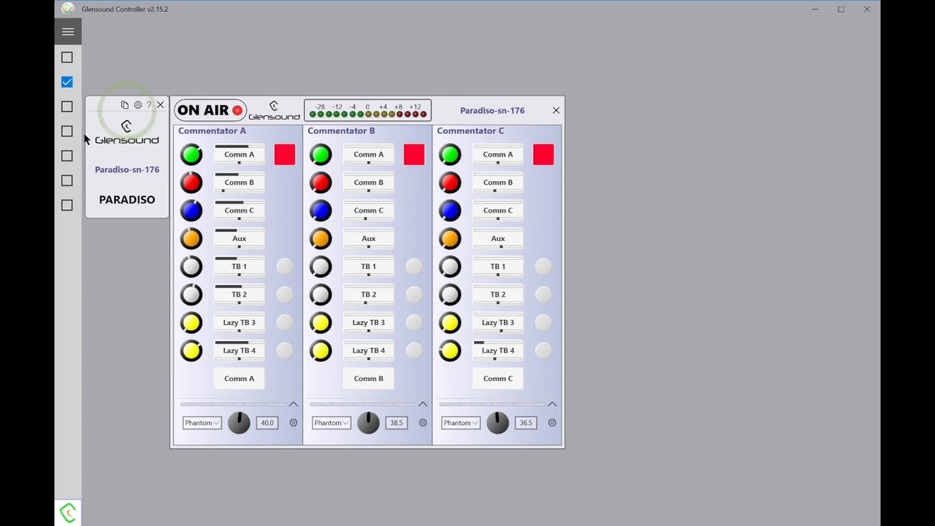
- Show the Paradiso's saved presets (Unnamed, Preset 1, Preset 2) and select Preset 1
click(124, 107)
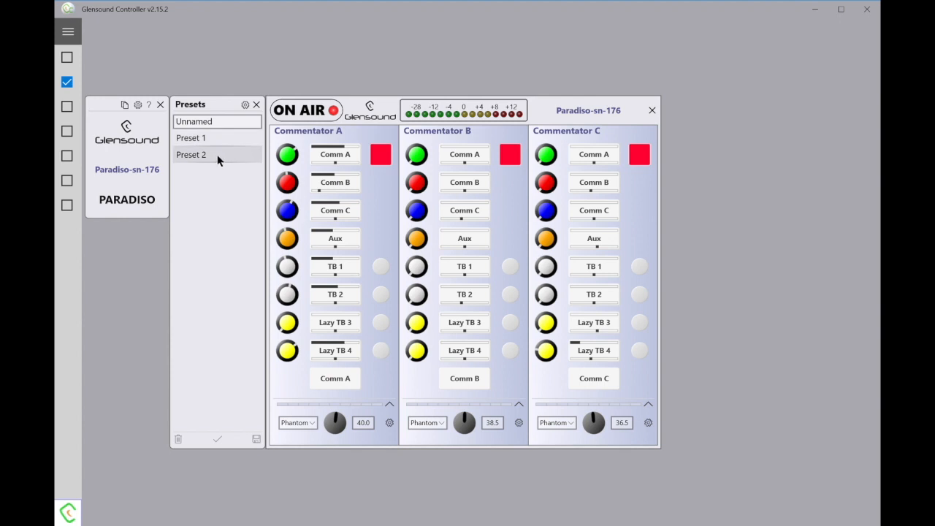
click(200, 147)
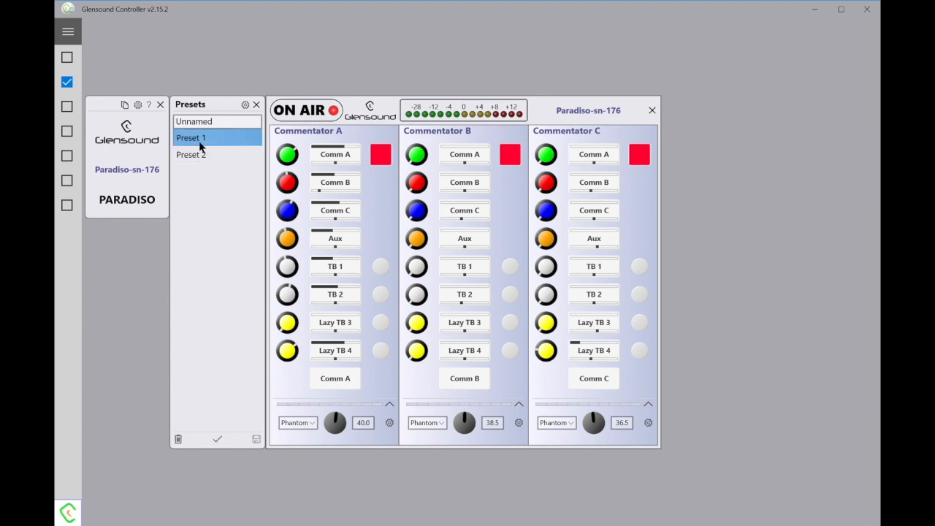
- Apply Preset 1 with all setting categories selected, then return to the list and select Preset 2
click(218, 440)
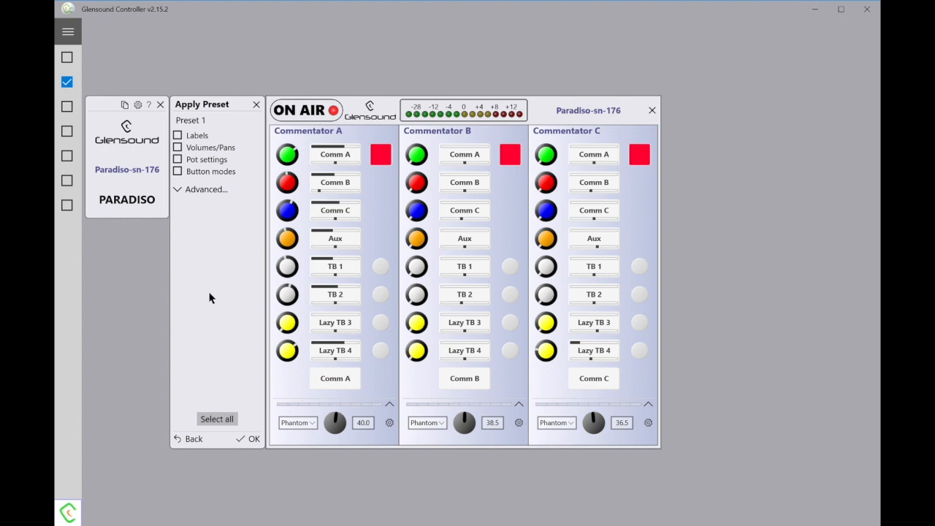
click(178, 190)
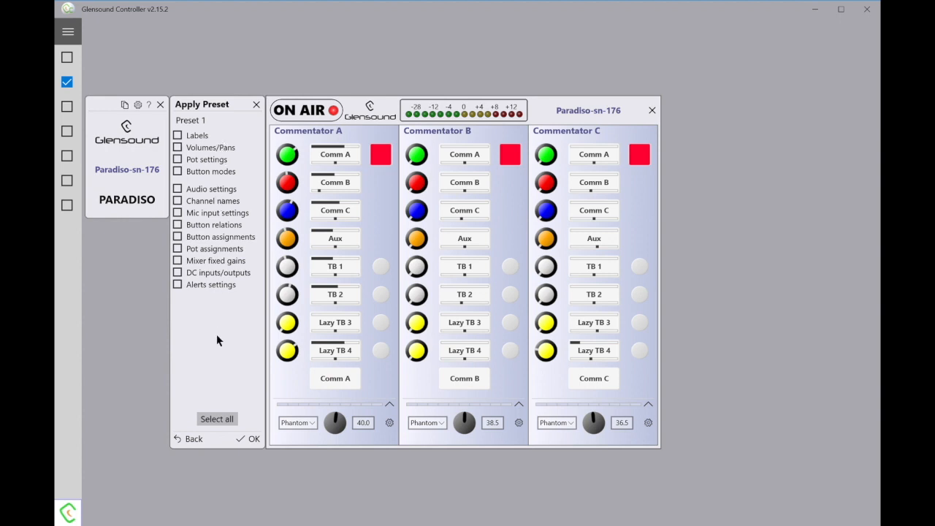
click(217, 418)
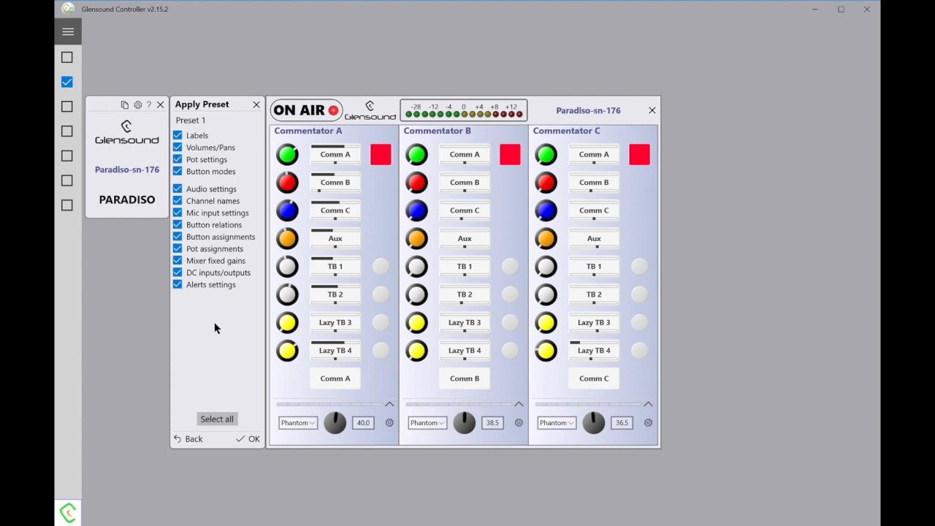
click(240, 441)
click(353, 389)
click(189, 439)
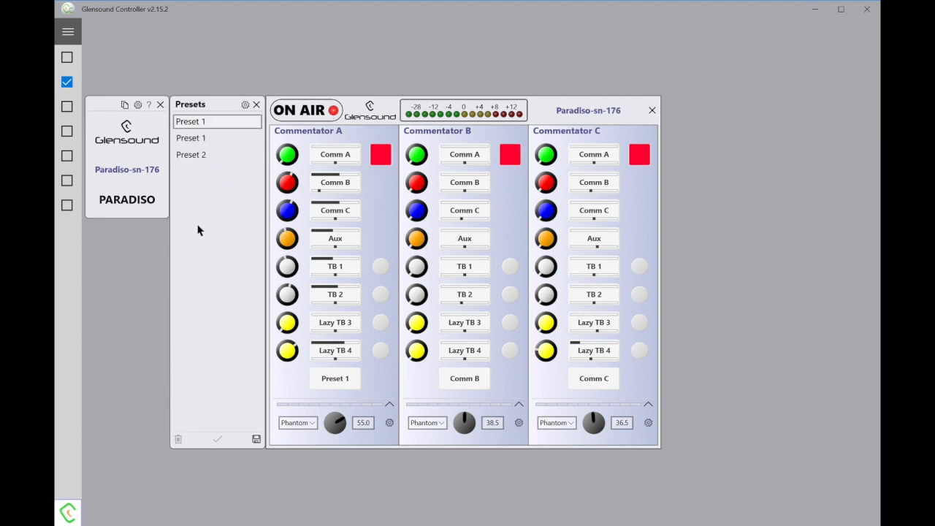
click(196, 157)
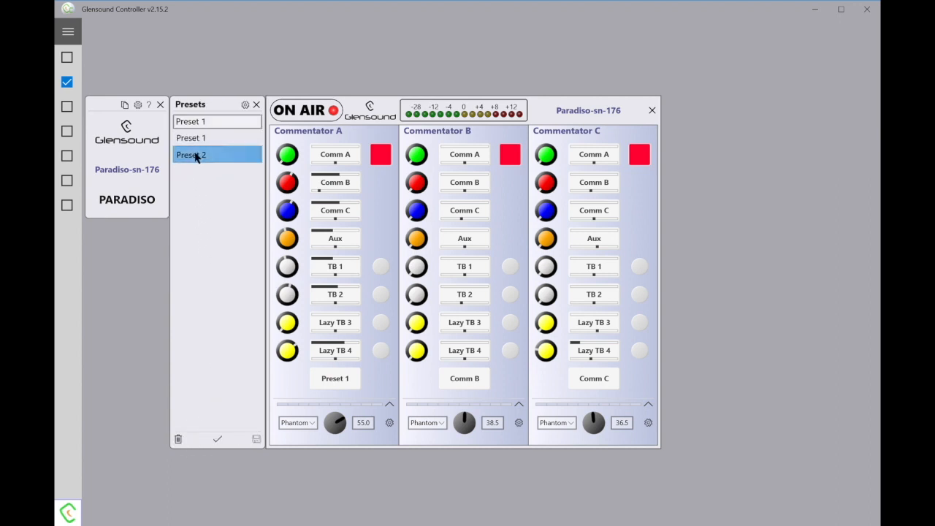
- Apply Preset 2 with all advanced setting categories selected, then return to the presets list
click(220, 440)
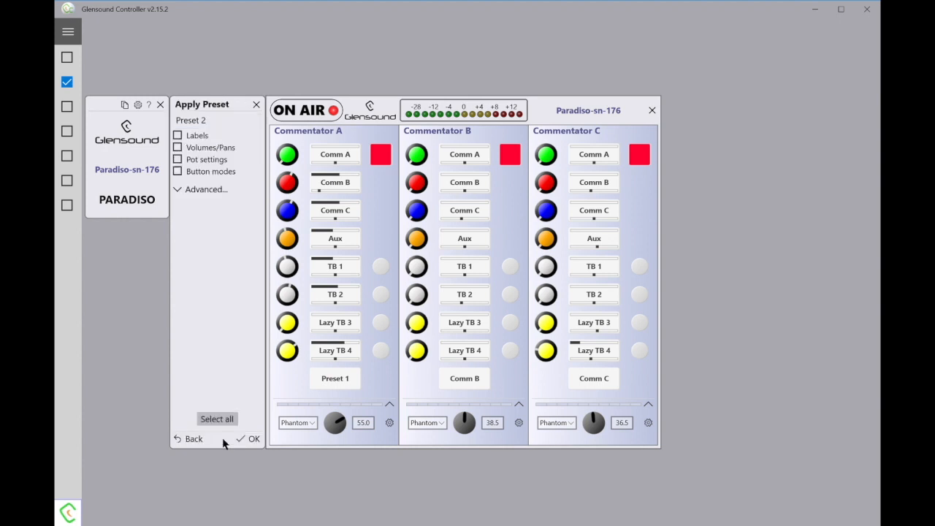
click(183, 189)
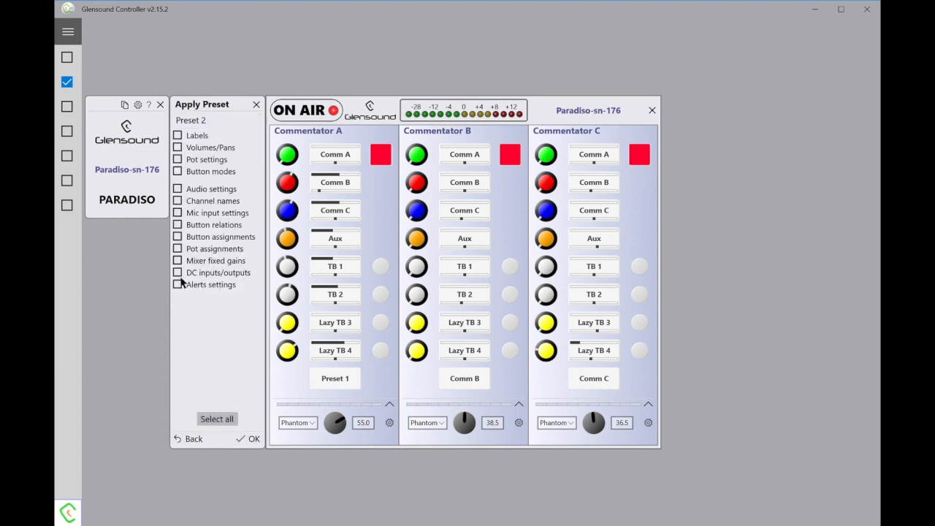
click(214, 419)
click(247, 439)
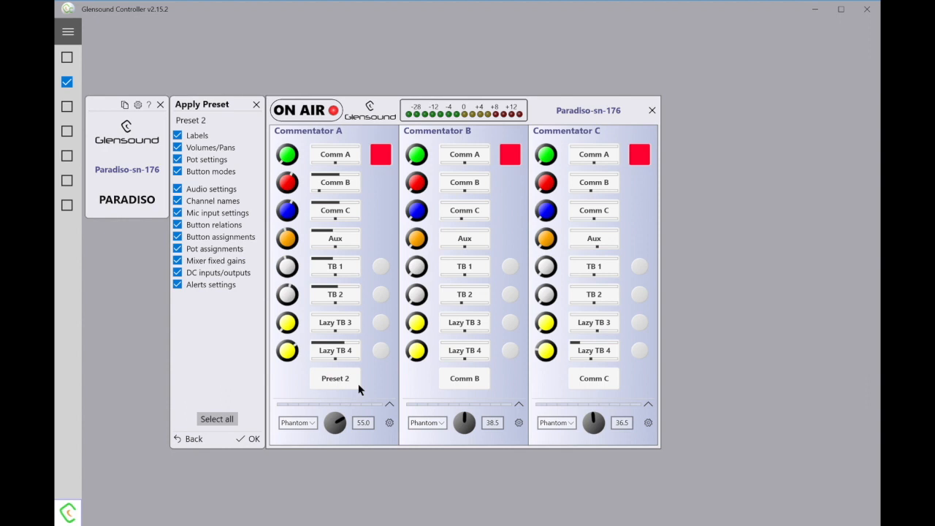
click(188, 442)
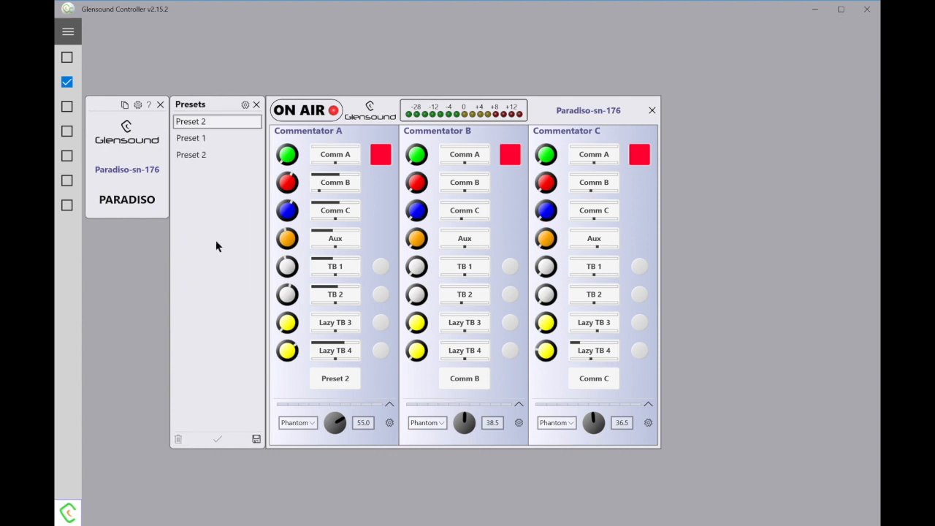
- Relabel Commentator A's button from Preset 2 to 'Preset 3'
double_click(351, 387)
text(Preset 3)
click(372, 379)
- Save the current setup as a new preset named 'Preset 3', then select Preset 2
click(224, 130)
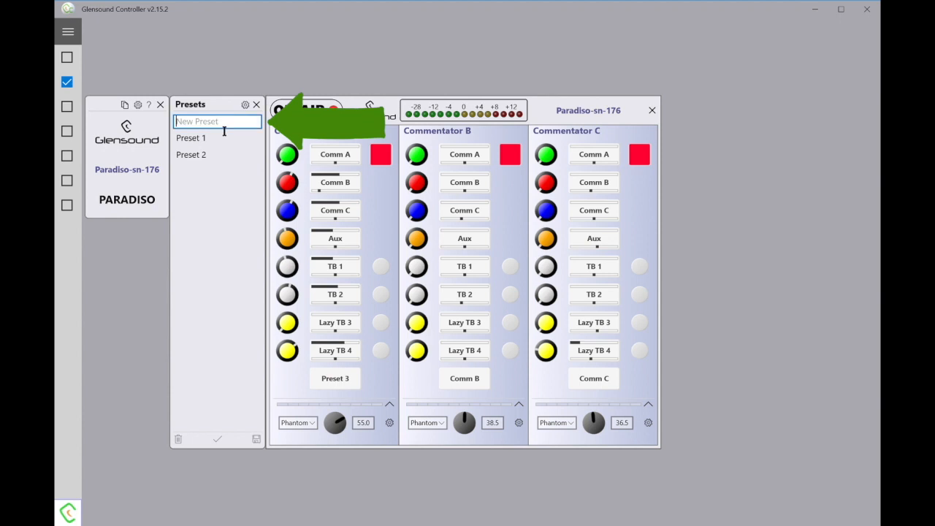
text(Preset 3)
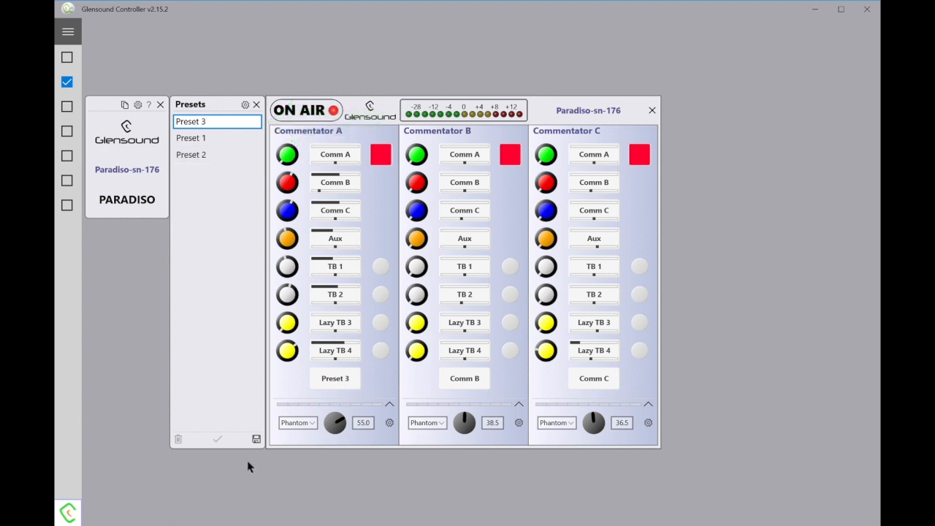
click(256, 439)
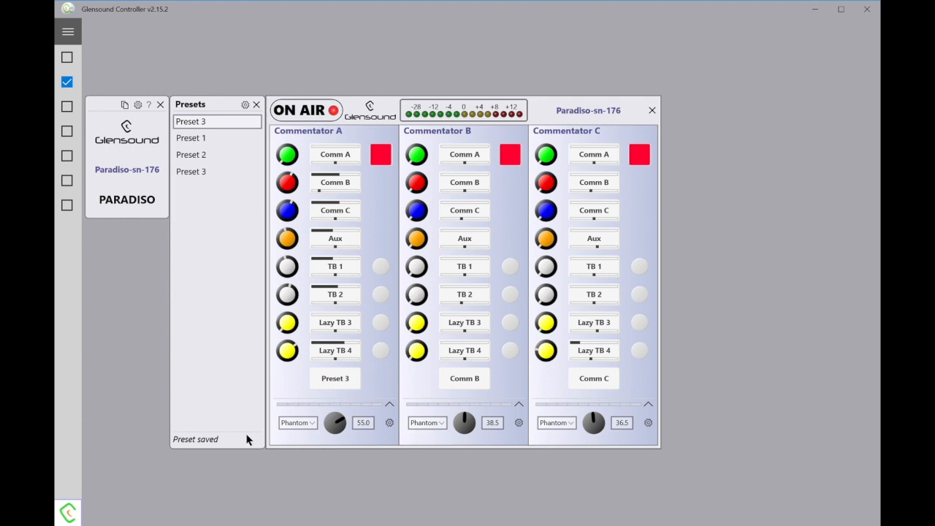
click(196, 163)
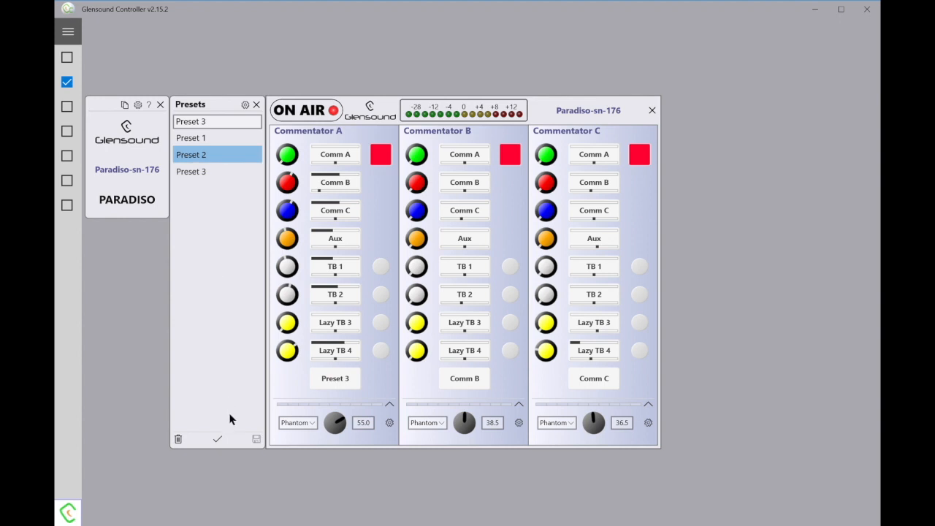
- Apply Preset 2 with all basic setting categories and return to the presets list
click(217, 439)
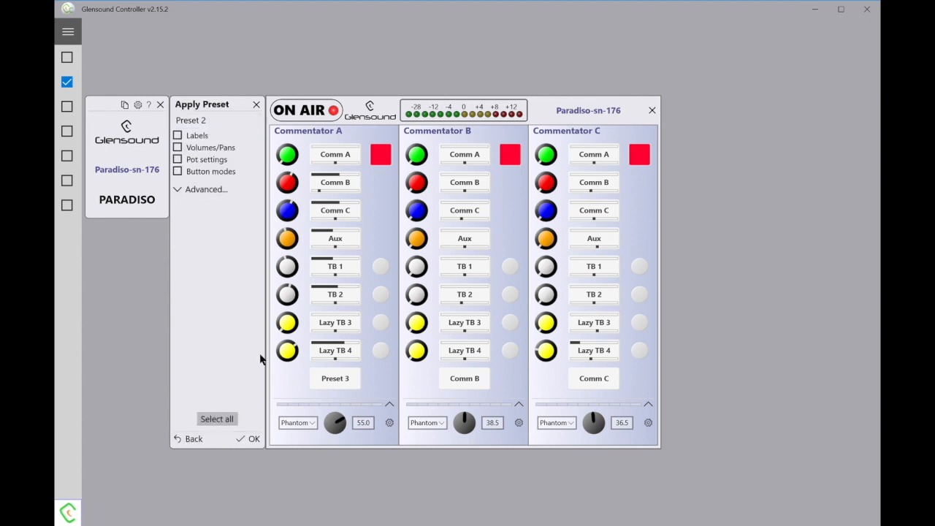
click(229, 419)
click(247, 439)
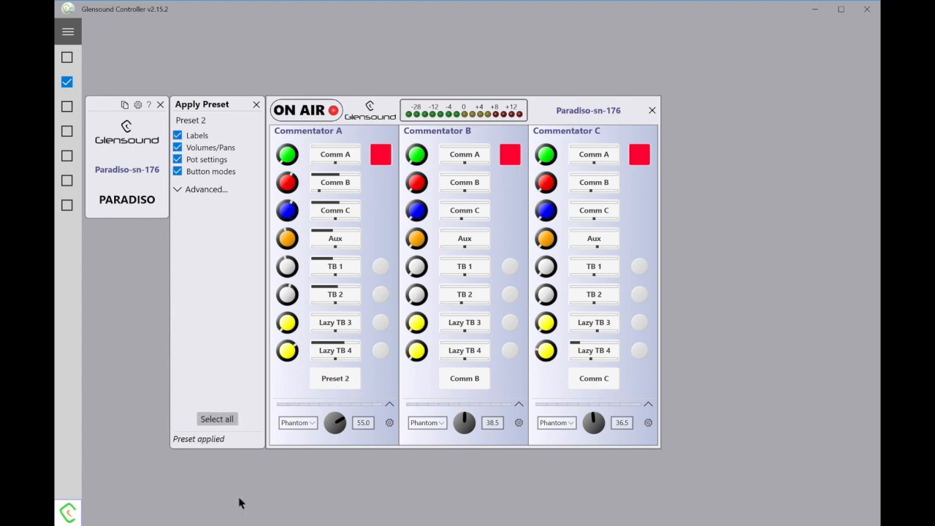
click(204, 443)
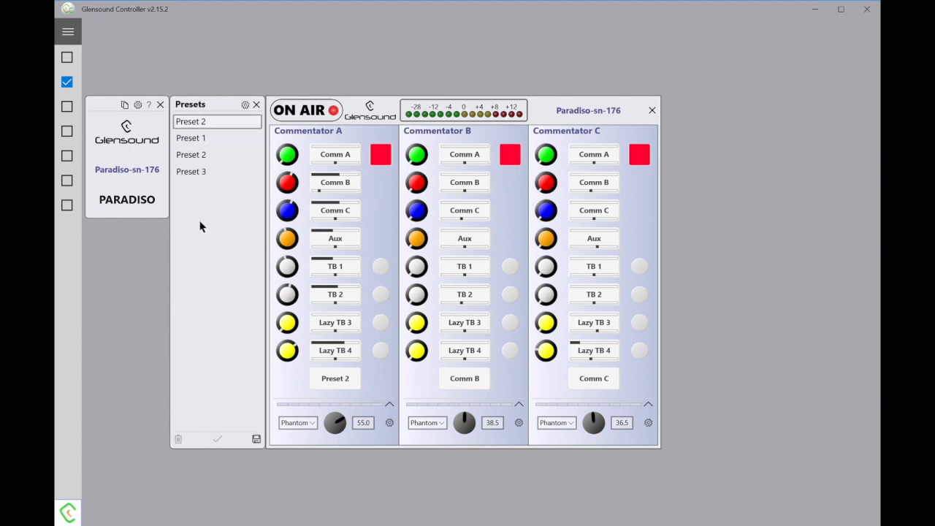
- Apply Preset 3 with all basic setting categories, so Commentator A reads Preset 3
click(199, 176)
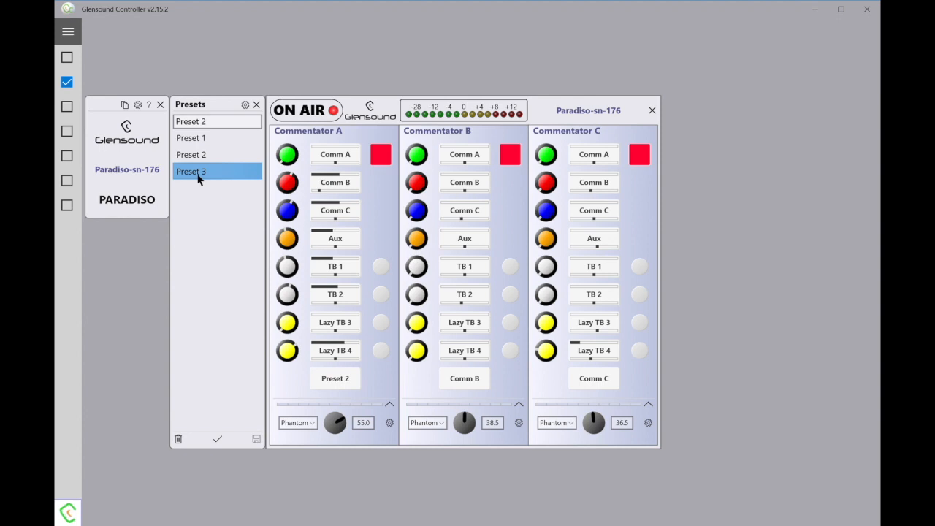
click(216, 439)
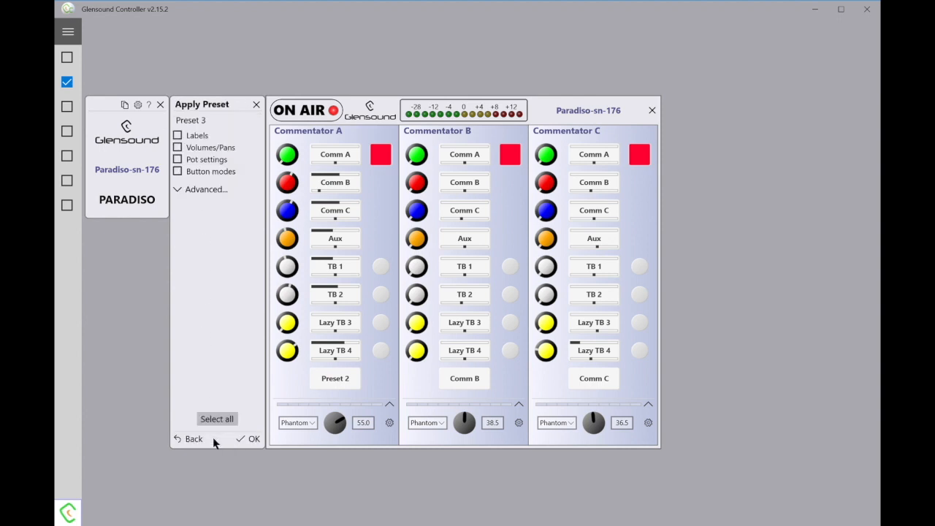
click(227, 421)
click(248, 439)
click(189, 438)
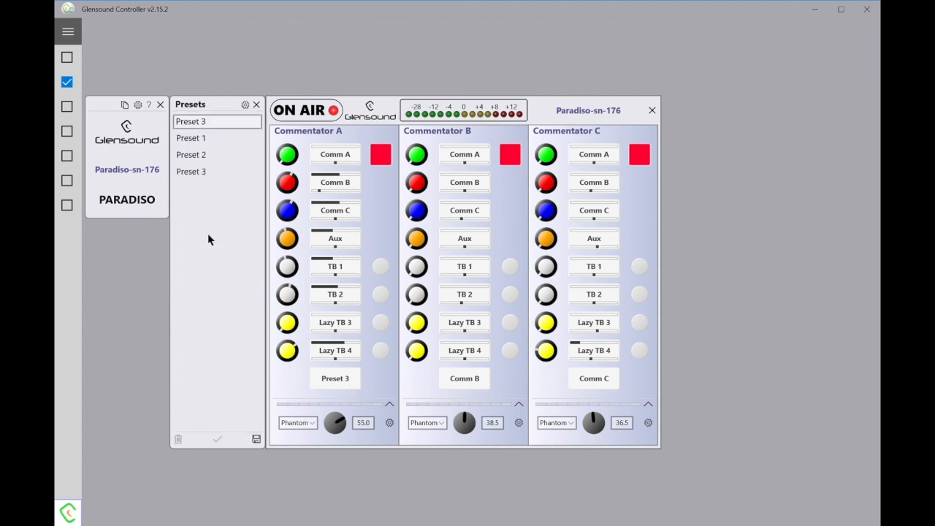
- Open the Preset Manager and select Preset 3 from Preset 1, Preset 2 and Preset 3
click(246, 105)
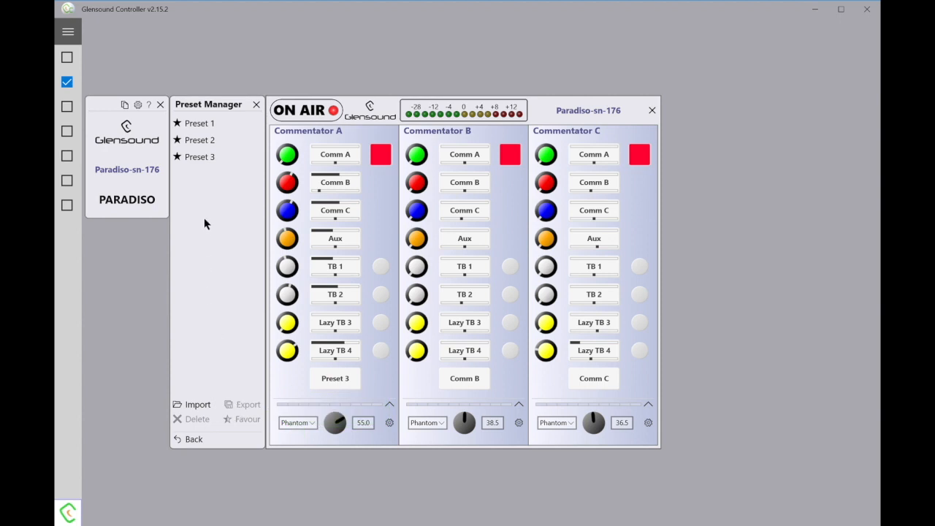
click(205, 167)
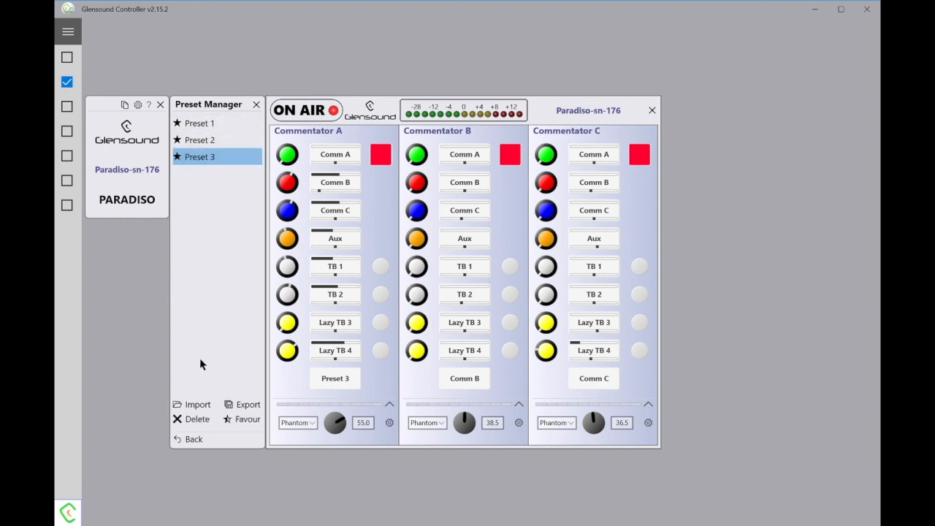
- Export Preset 3 as Preset 3.gcpreset into Documents\Paradiso Presets, then start an import
click(234, 406)
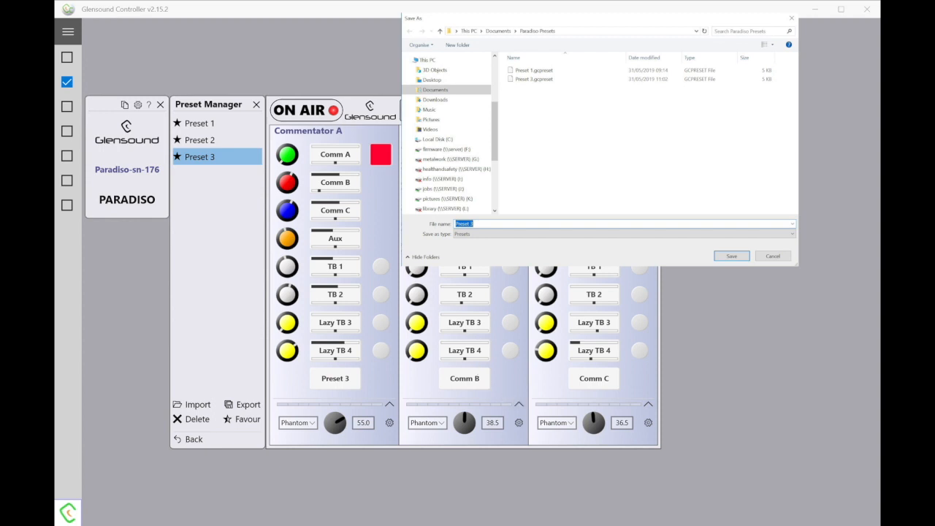
key(Escape)
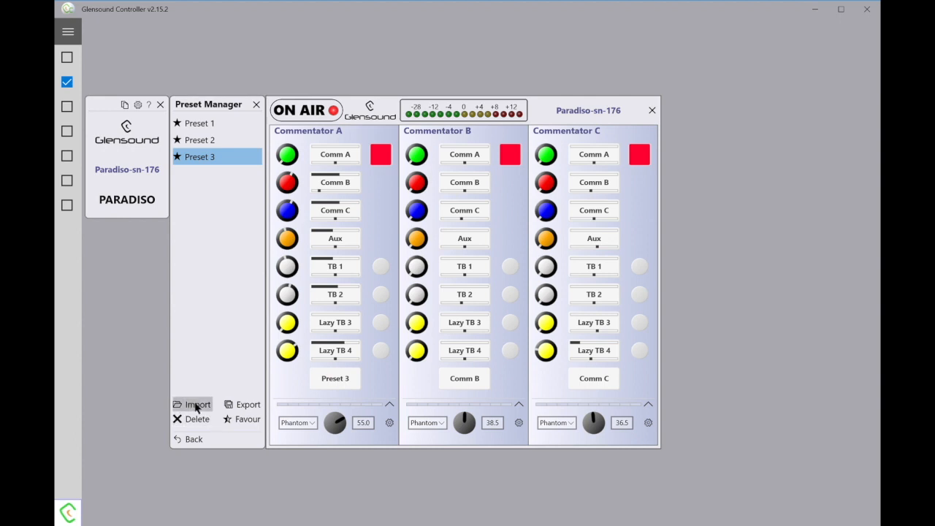
click(195, 406)
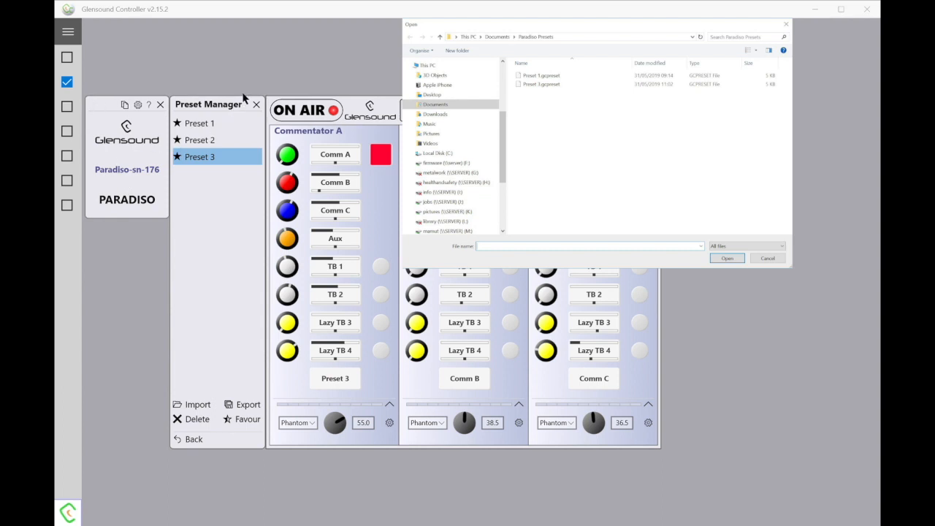
- Select Preset 3 in Preset Import and load it, overwriting the existing Preset 3
click(217, 139)
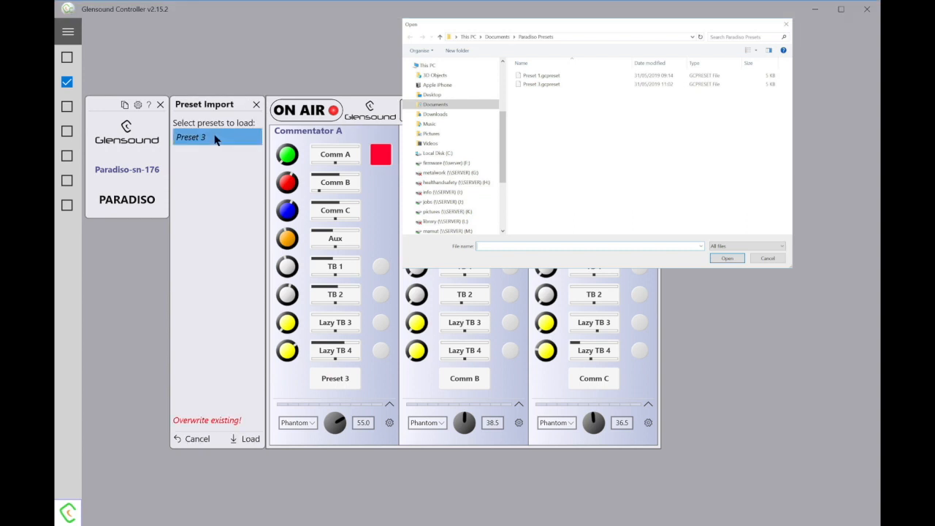
click(247, 438)
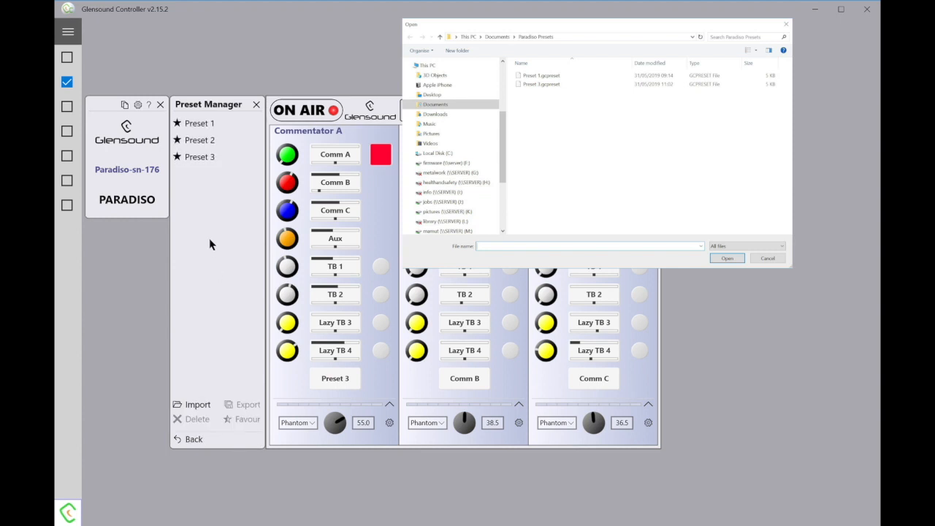